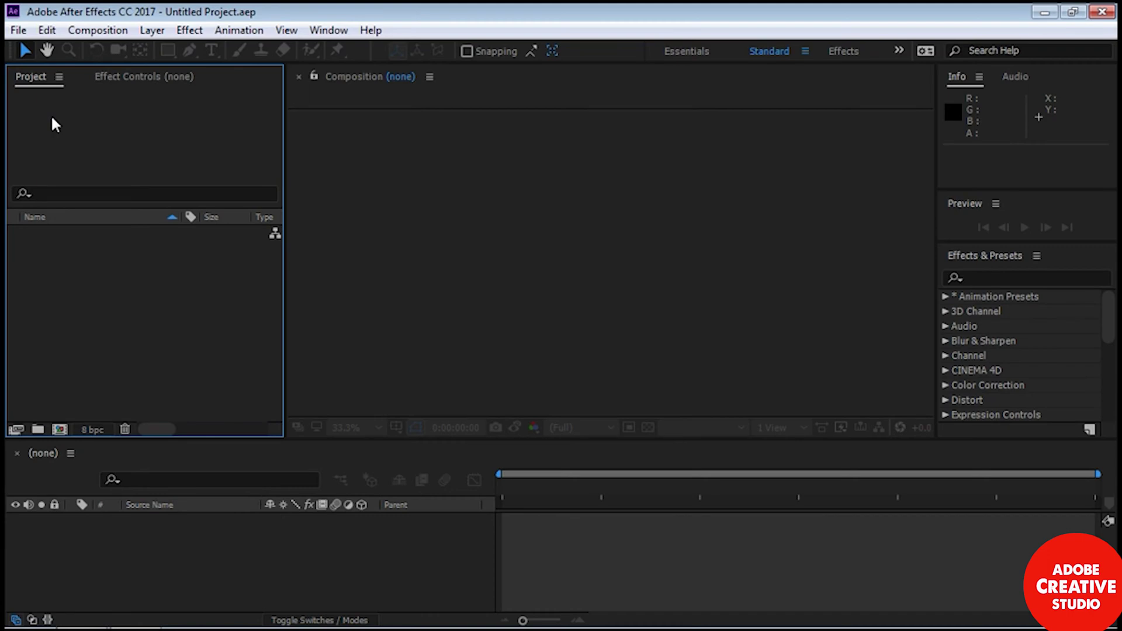
# - Open the project 02-organizing assets.aep from the After Effects projects folder
pyautogui.click(19, 30)
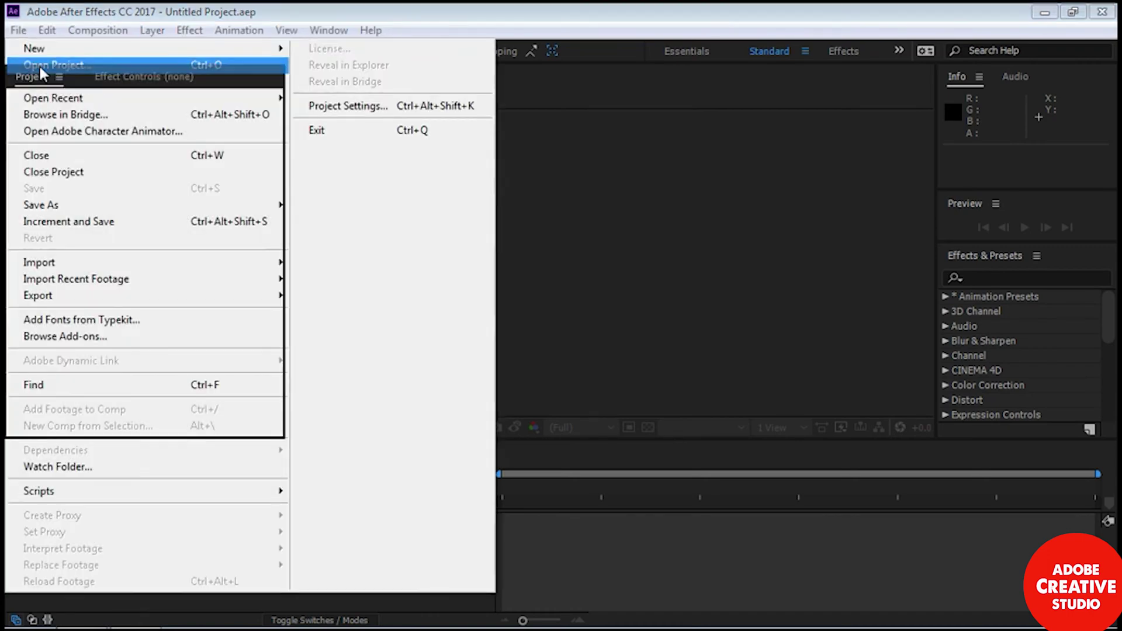
pyautogui.click(41, 69)
pyautogui.click(345, 111)
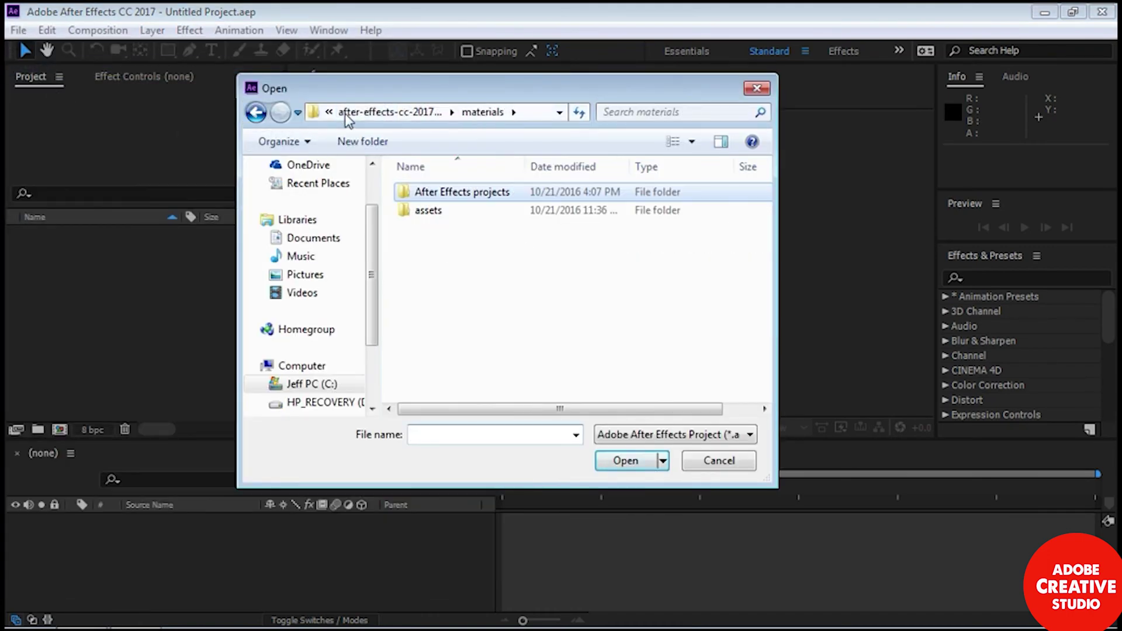
pyautogui.doubleClick(403, 195)
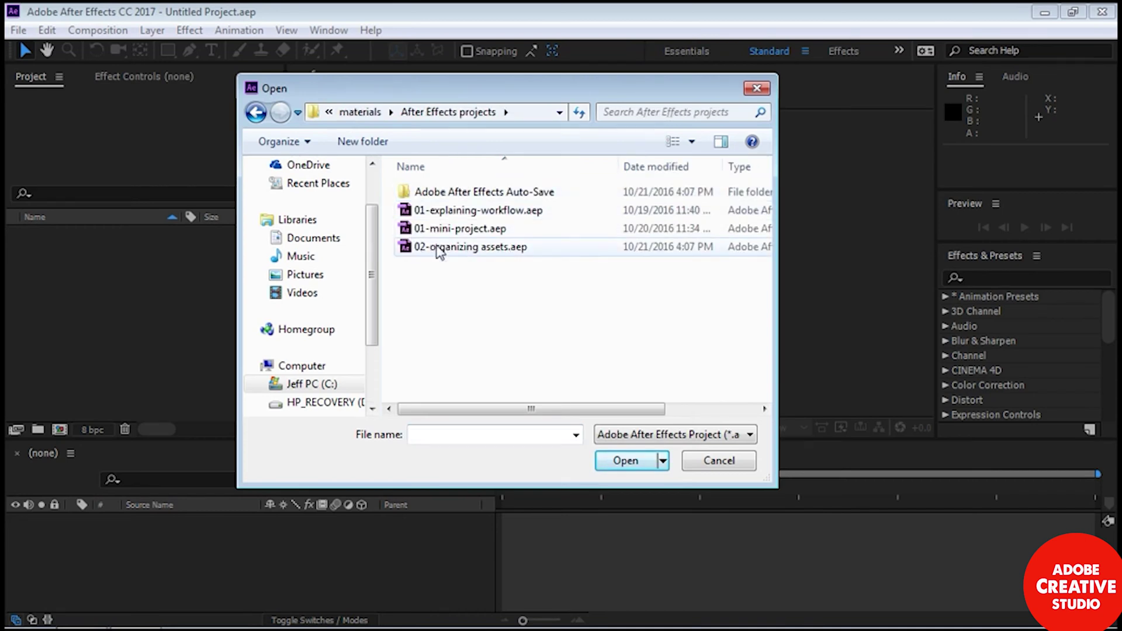
pyautogui.doubleClick(418, 248)
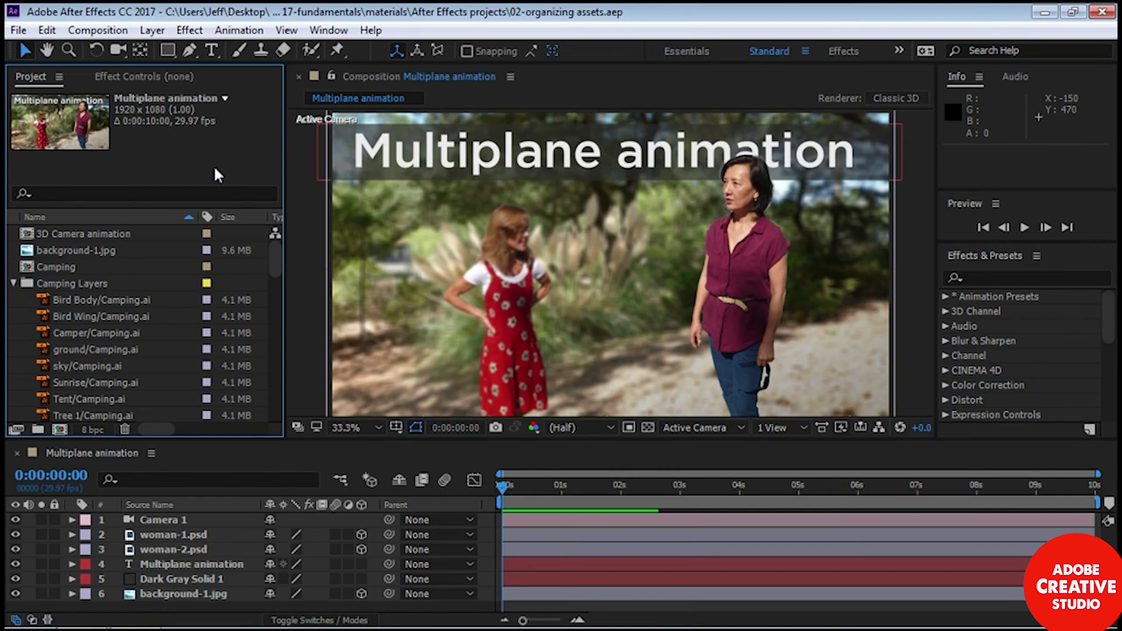
# - Collapse the two women+background Layers folder and both Solids folders in the project's item list
pyautogui.moveTo(275, 251); pyautogui.dragTo(277, 295)
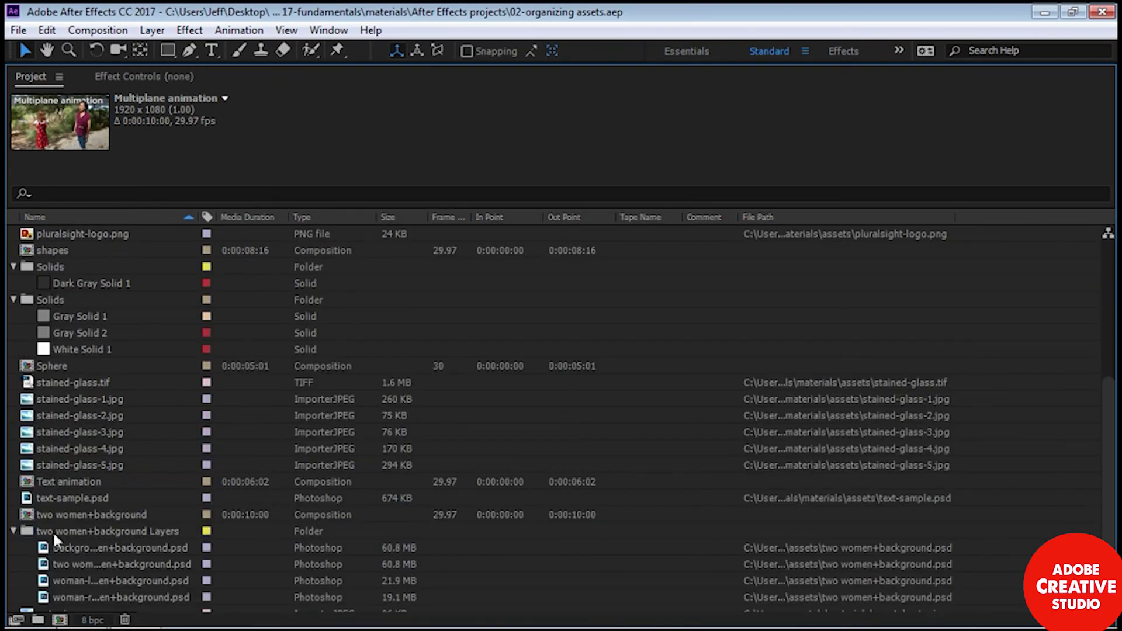
pyautogui.click(12, 531)
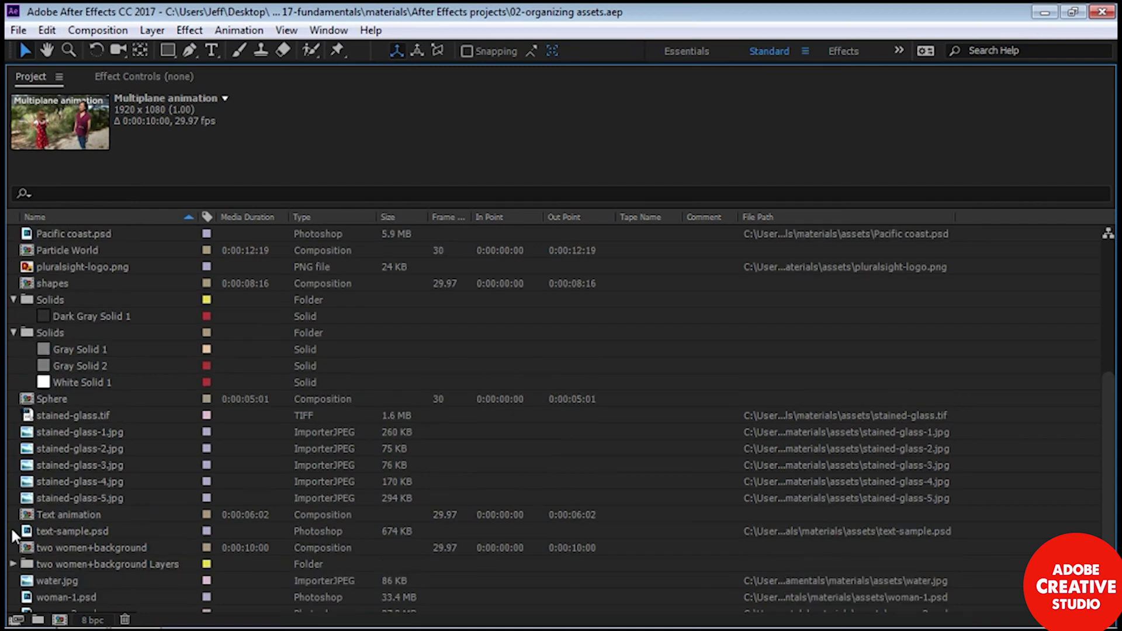
pyautogui.scroll(3, 85, 502)
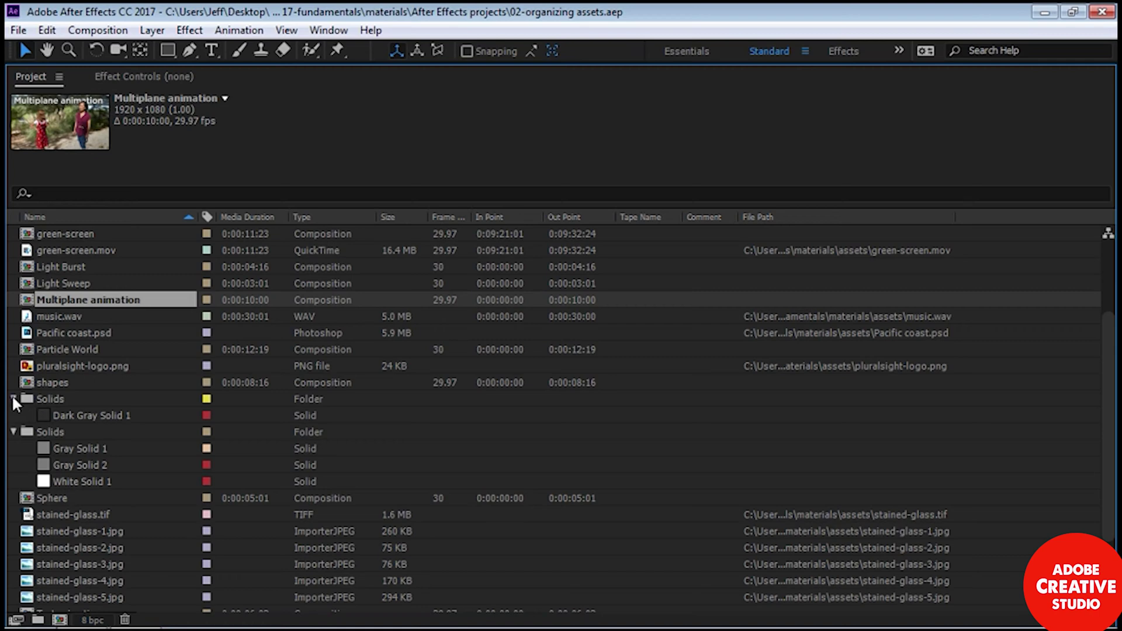
pyautogui.click(12, 398)
pyautogui.click(13, 415)
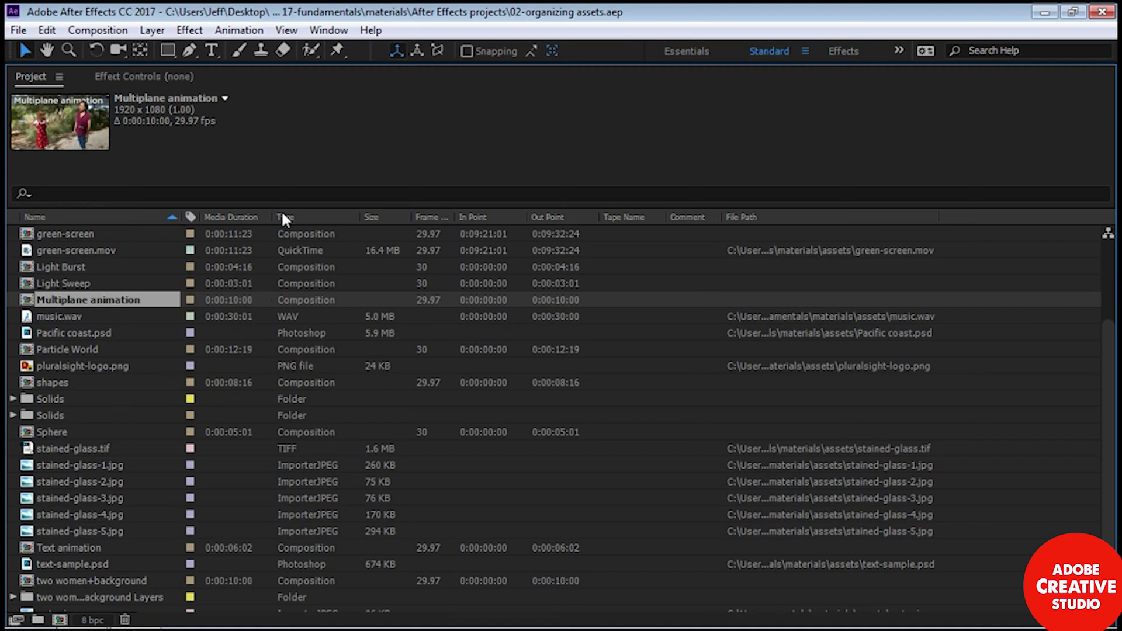
# - Sort the project items by type and create a new folder named Comps
pyautogui.click(303, 217)
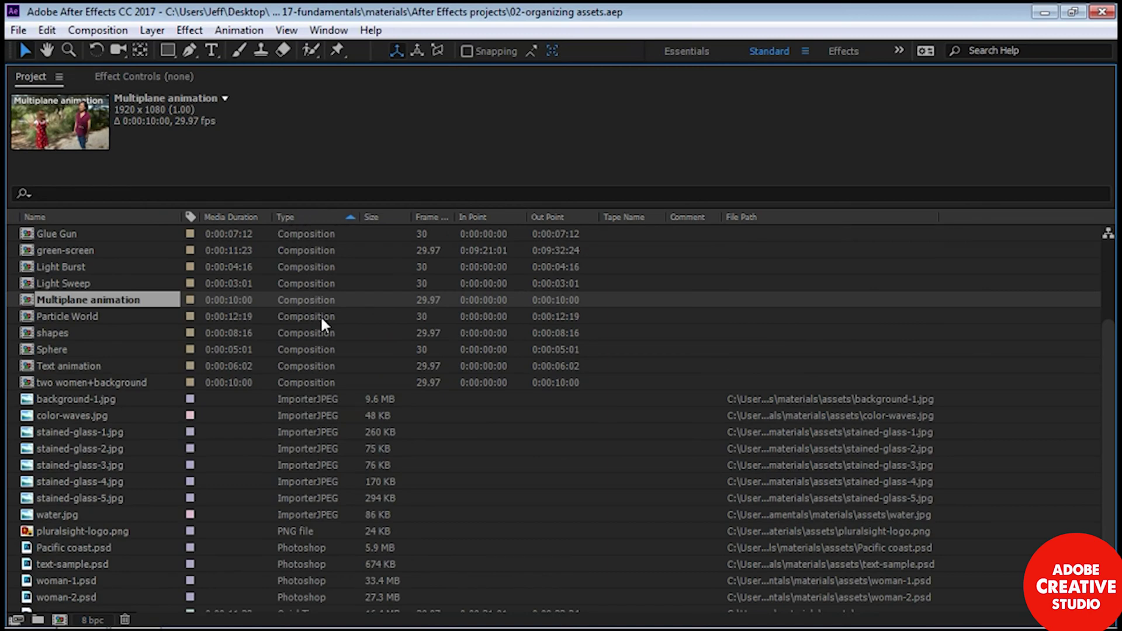
pyautogui.moveTo(1109, 435); pyautogui.dragTo(1112, 366)
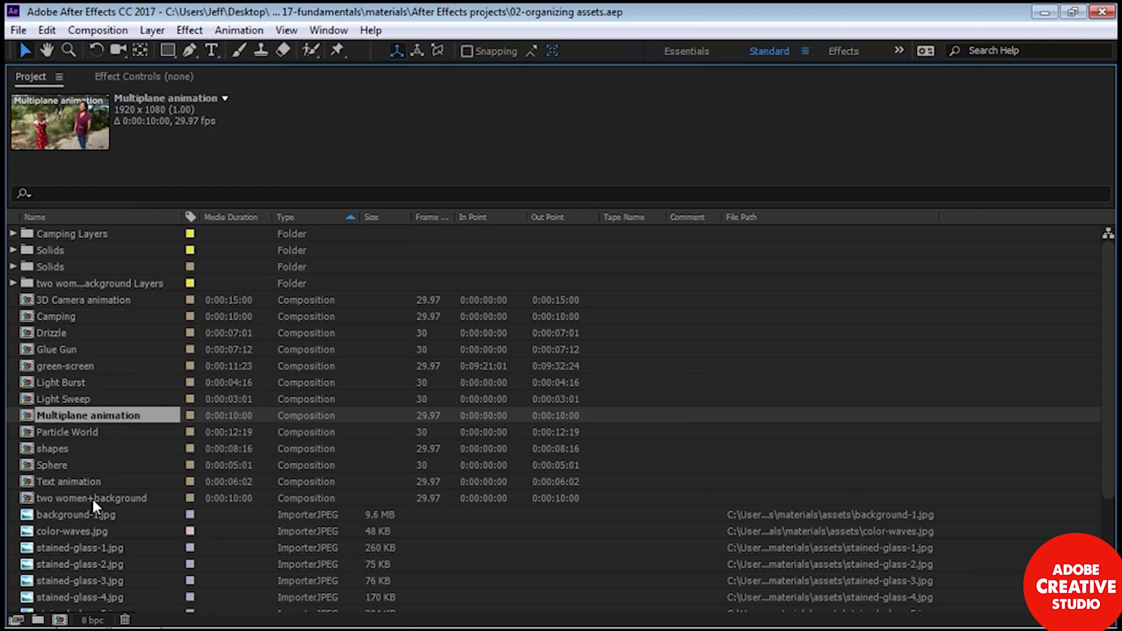
pyautogui.click(37, 620)
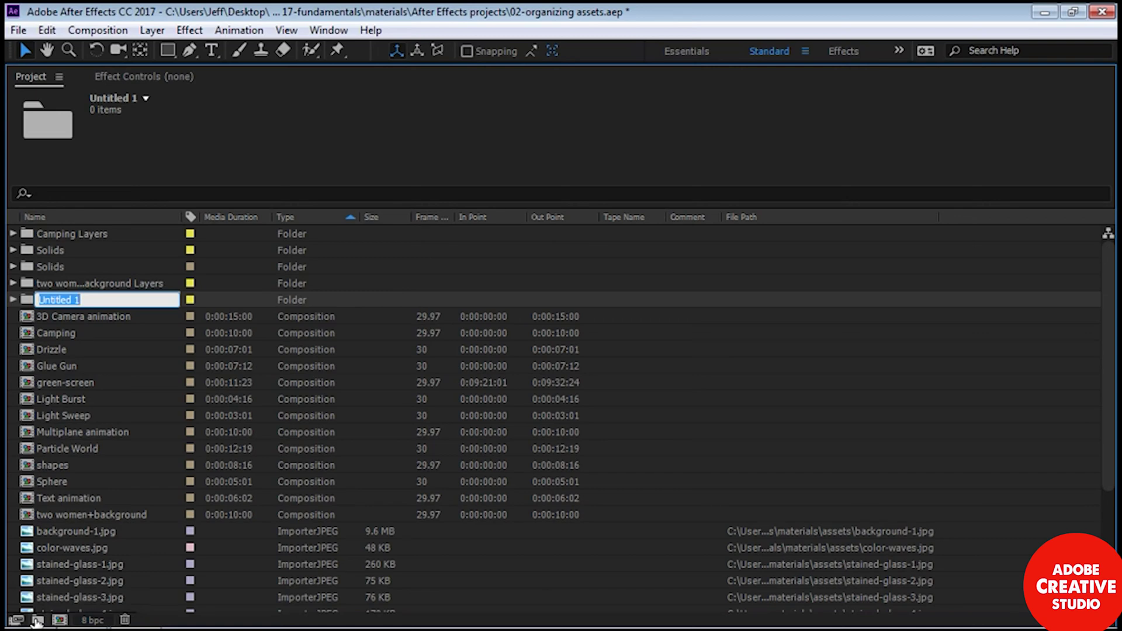
pyautogui.write('Comps')
pyautogui.click(97, 364)
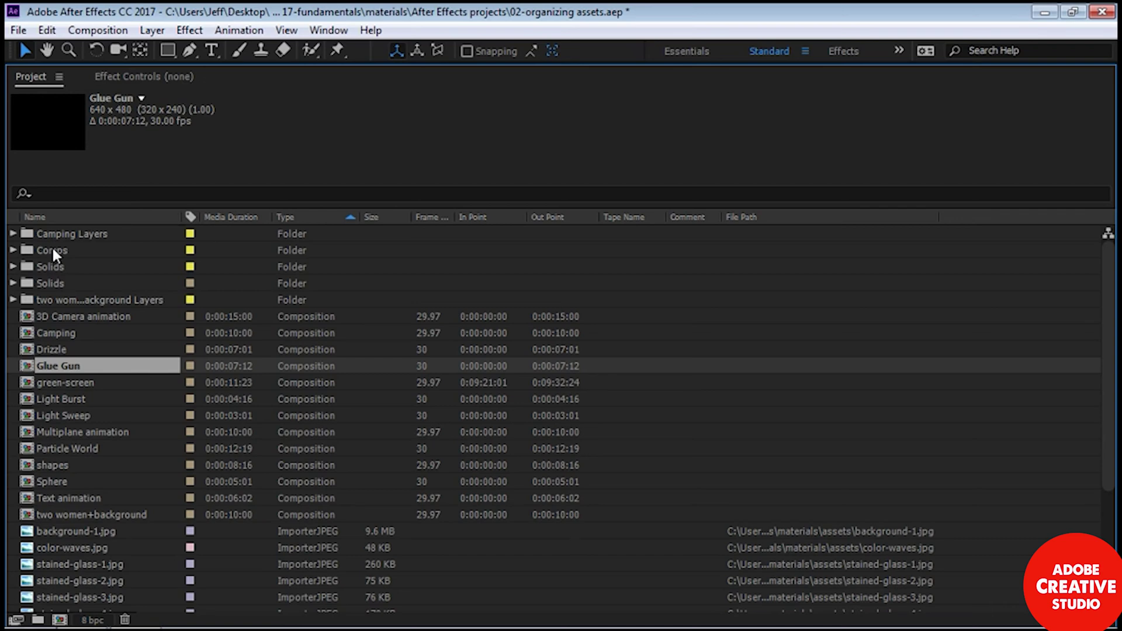
# - Move all compositions from 3D Camera animation through two women+background into the Comps folder and collapse it
pyautogui.click(46, 315)
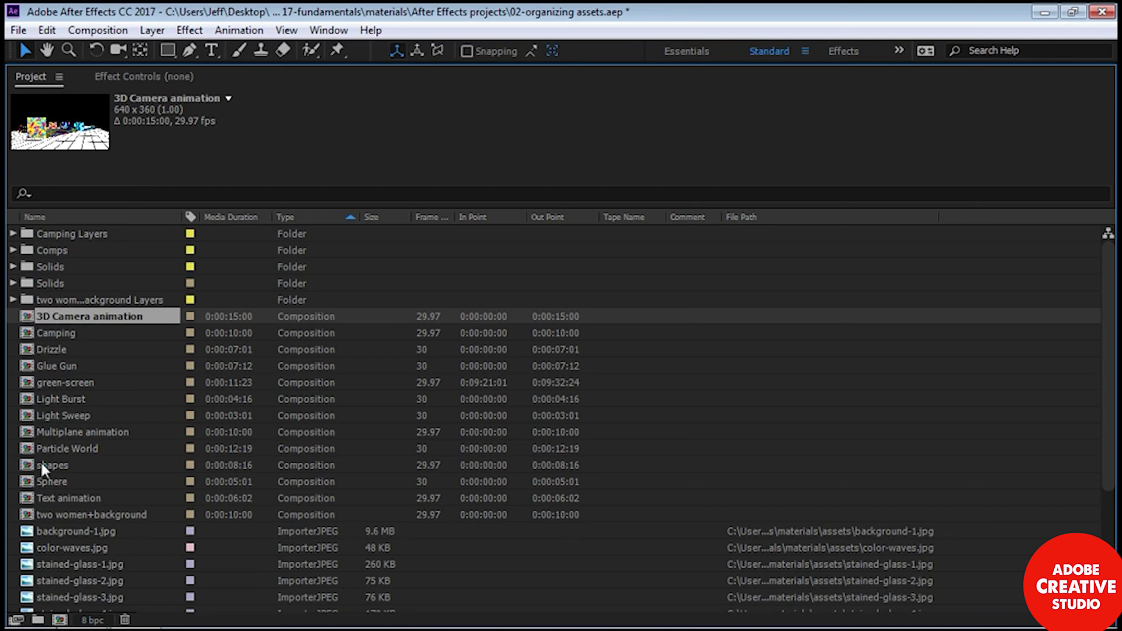
pyautogui.keyDown('shift'); pyautogui.click(50, 515); pyautogui.keyUp('shift')
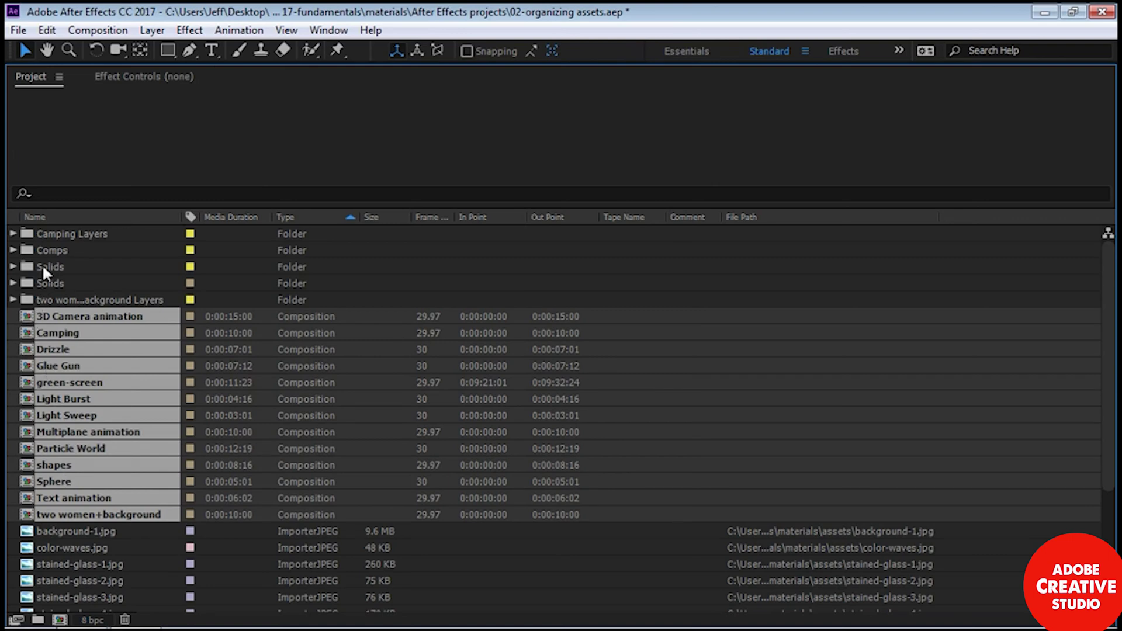
pyautogui.moveTo(30, 315); pyautogui.dragTo(43, 251)
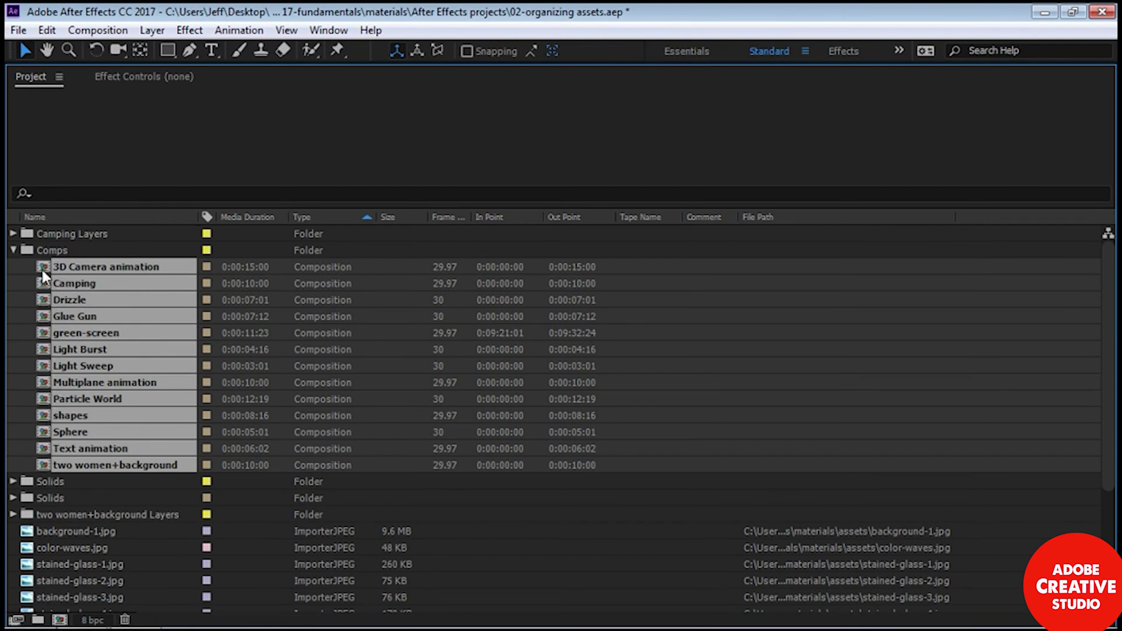
pyautogui.click(13, 251)
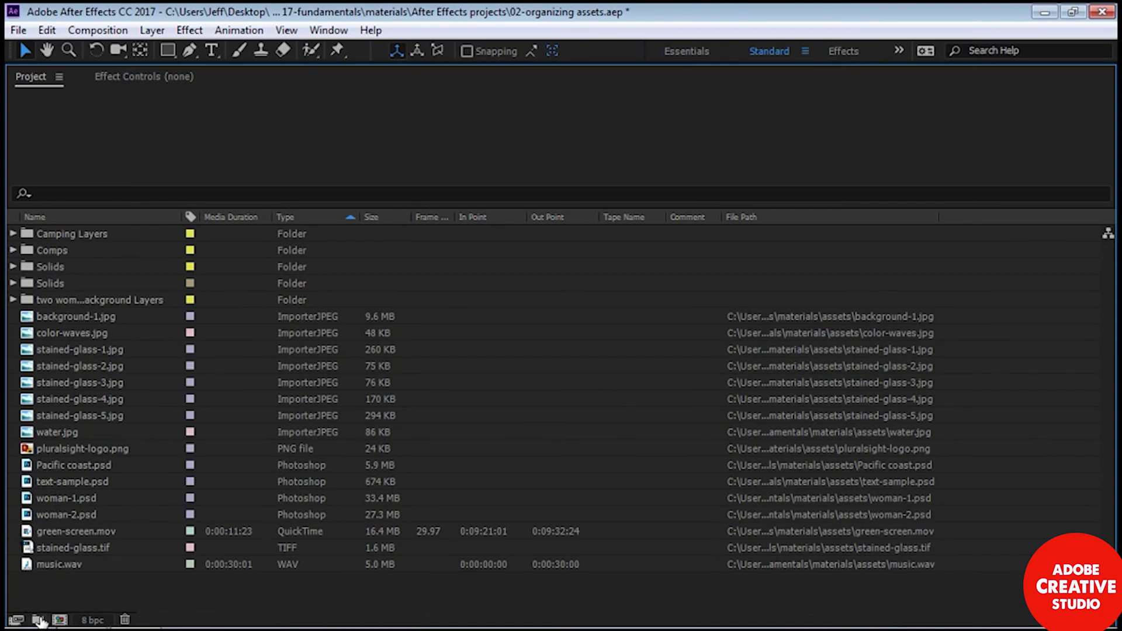
# - Create a new project folder named Assets
pyautogui.click(37, 620)
pyautogui.write('Assets')
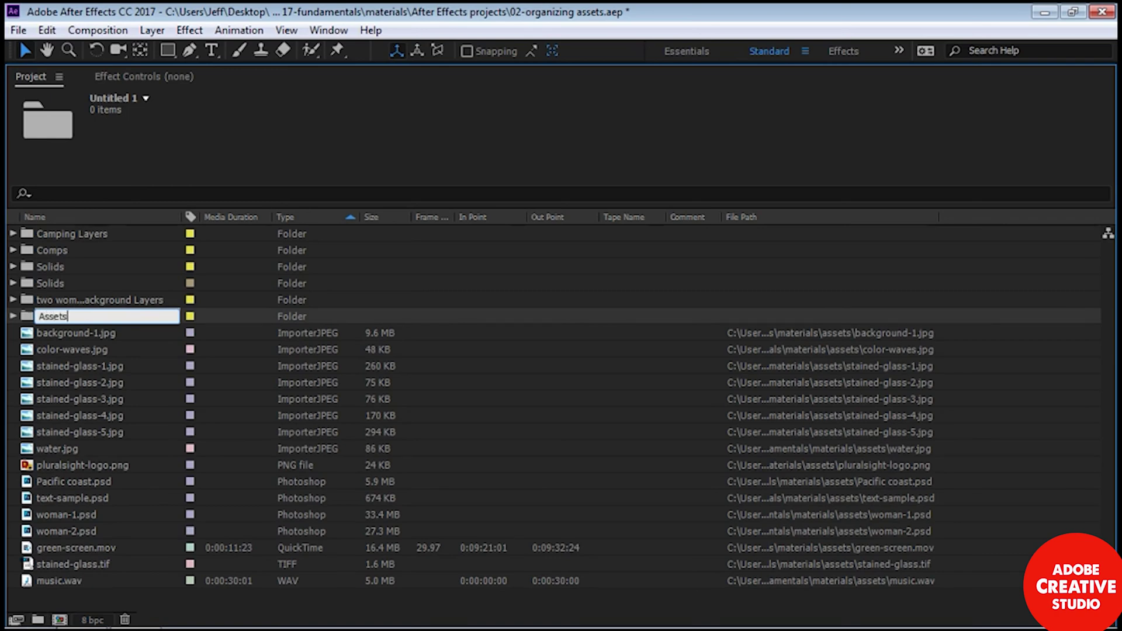
pyautogui.press('Return')
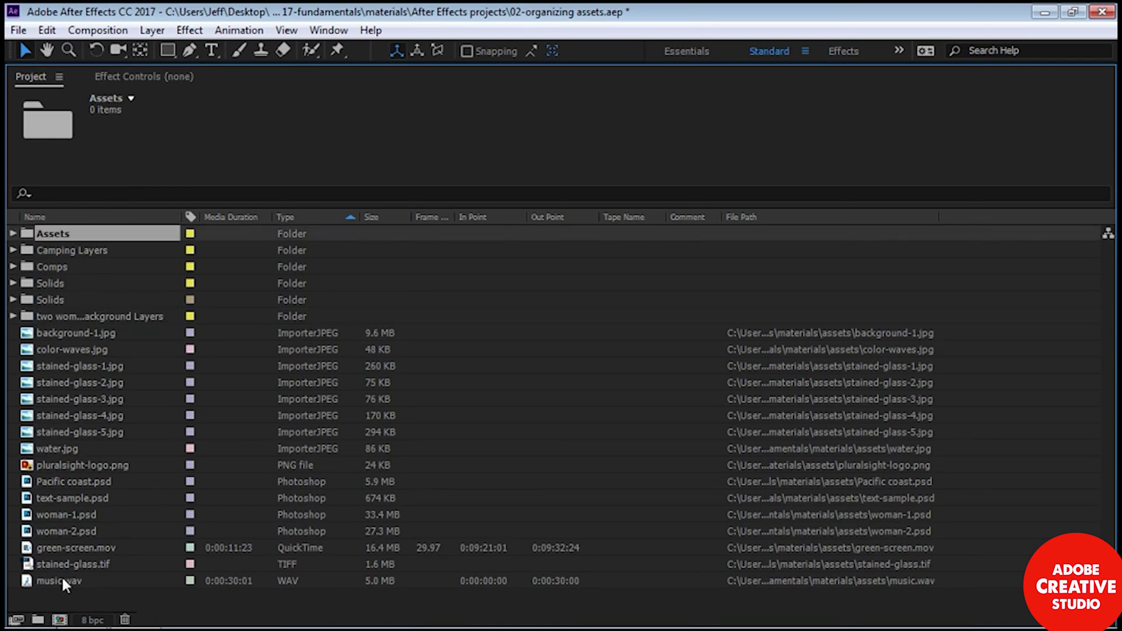
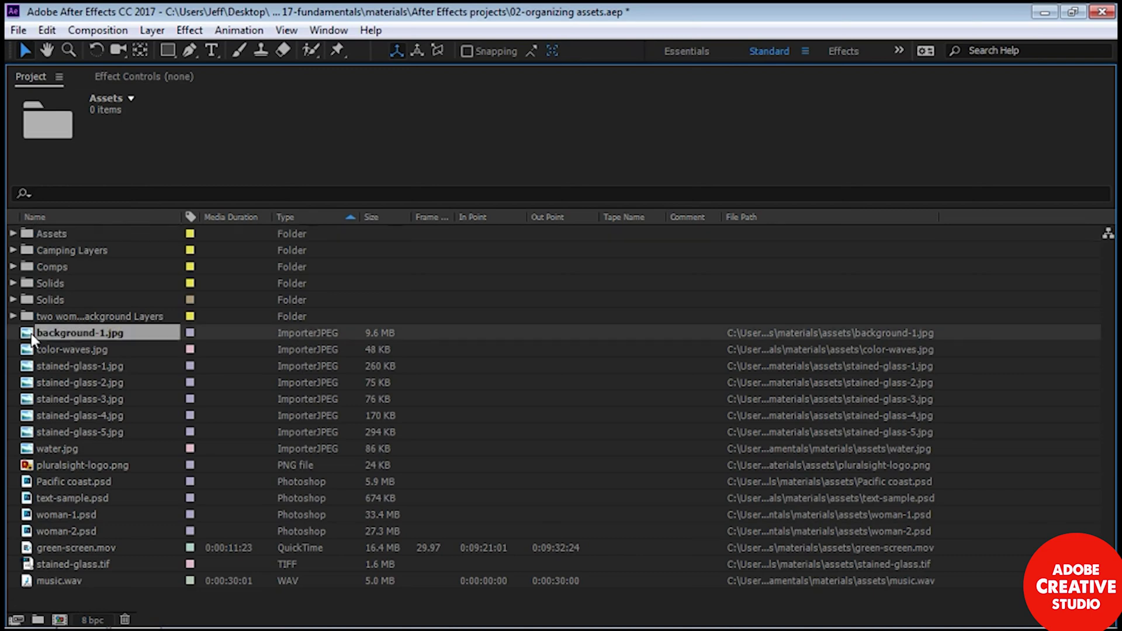
# - Move the footage files from background-1.jpg through stained-glass.tif into the Assets folder, check its contents and collapse it
pyautogui.keyDown('shift'); pyautogui.click(33, 565); pyautogui.keyUp('shift')
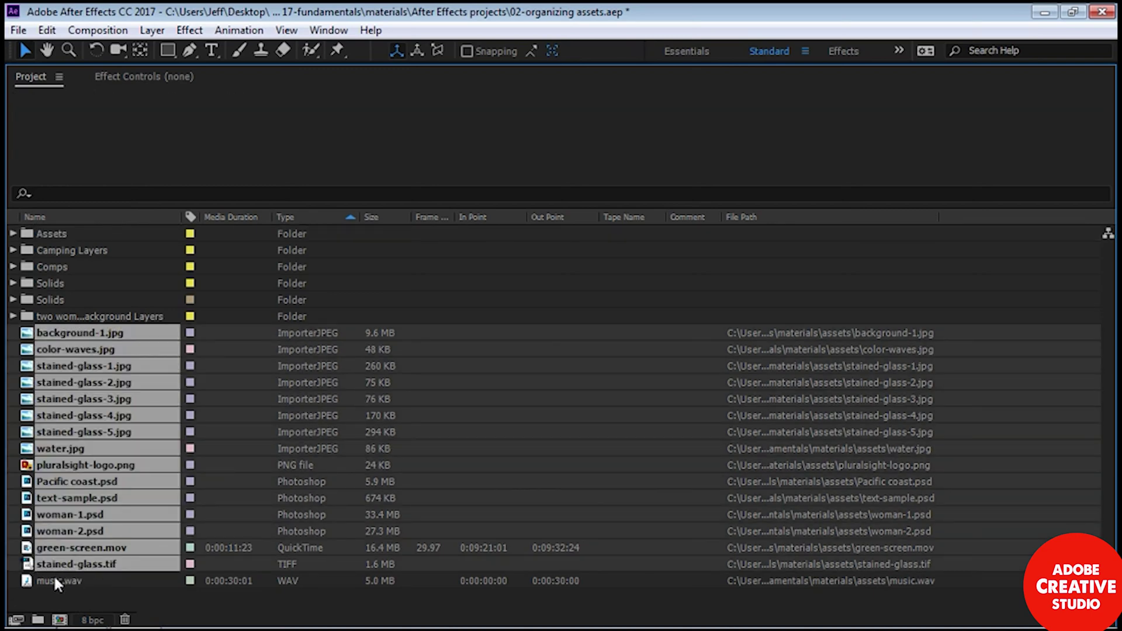
pyautogui.moveTo(93, 349); pyautogui.dragTo(39, 241)
pyautogui.click(14, 233)
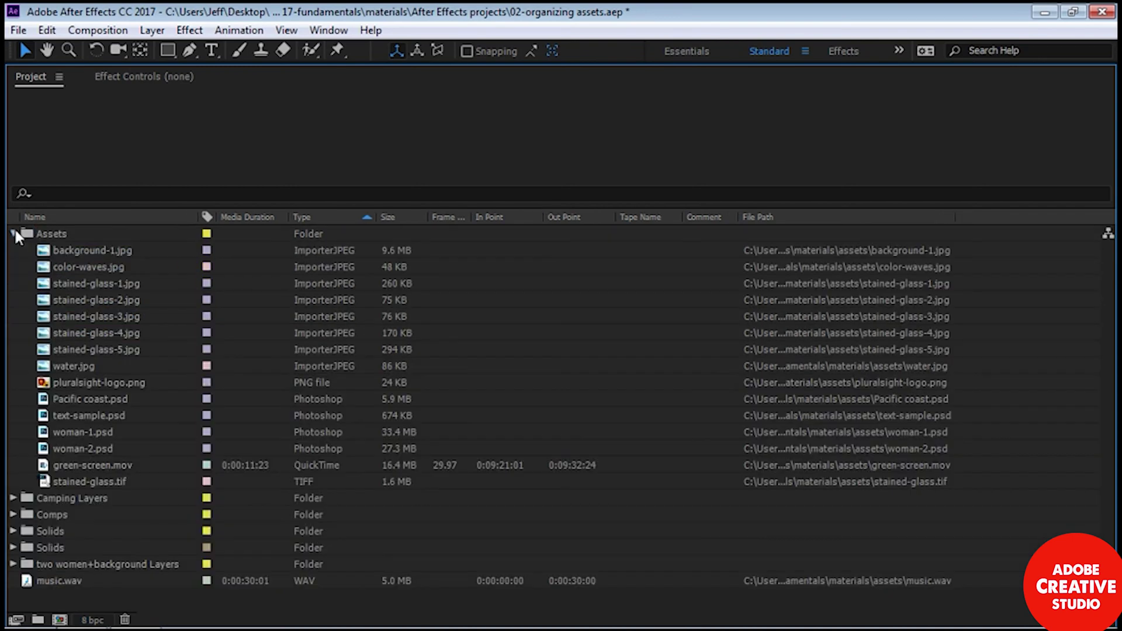
pyautogui.click(13, 233)
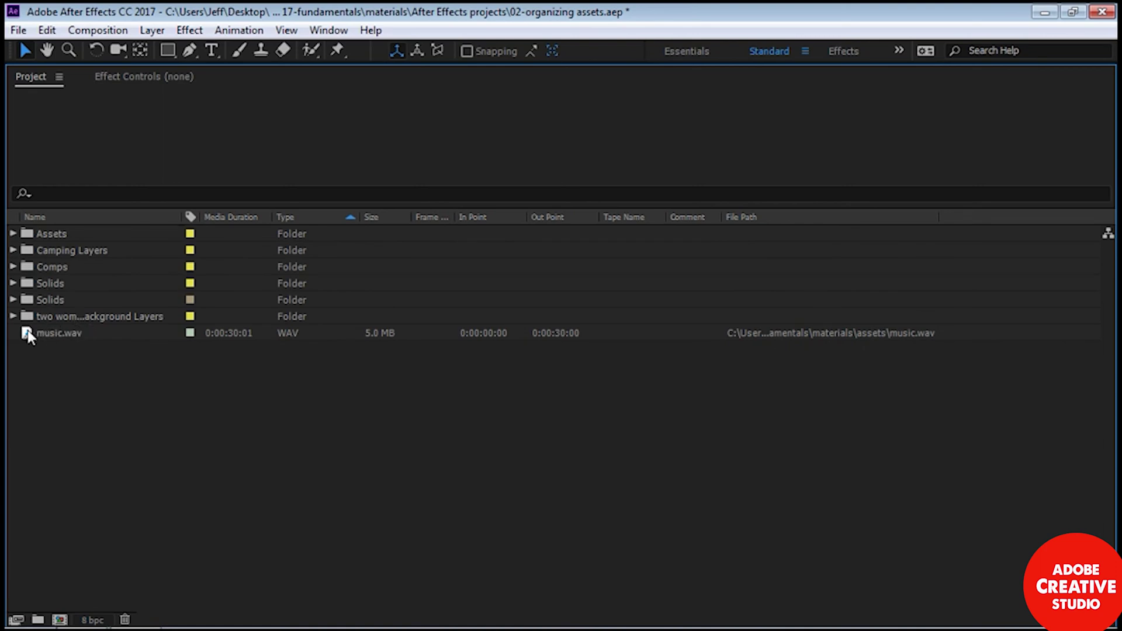
# - Expand the two women+background Layers and Camping Layers folders to view their contents
pyautogui.click(12, 316)
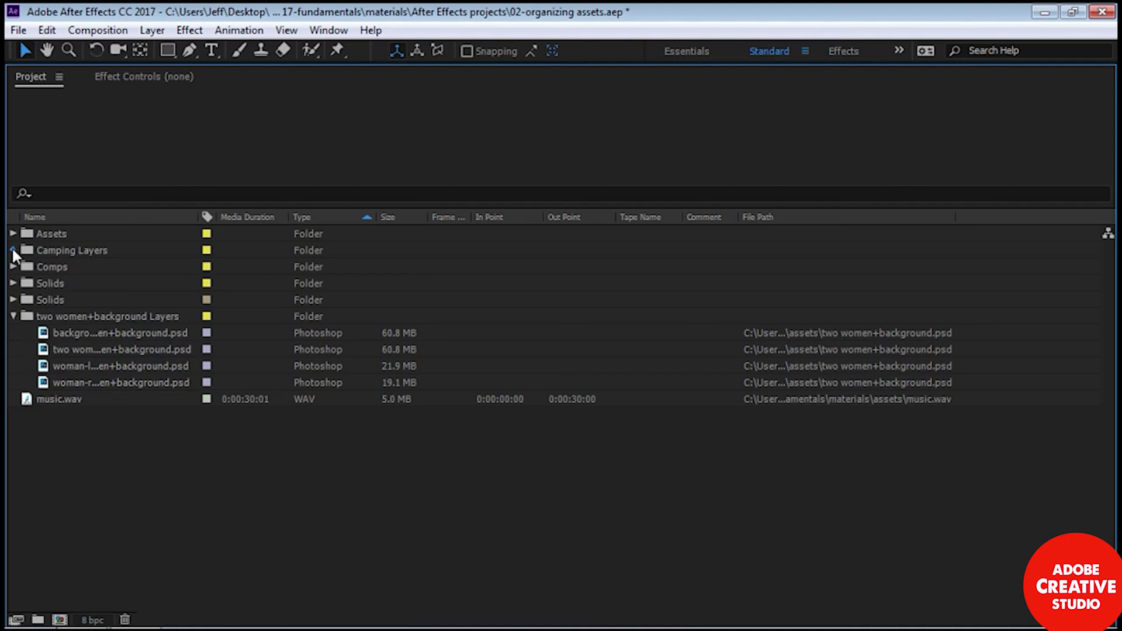
pyautogui.click(13, 250)
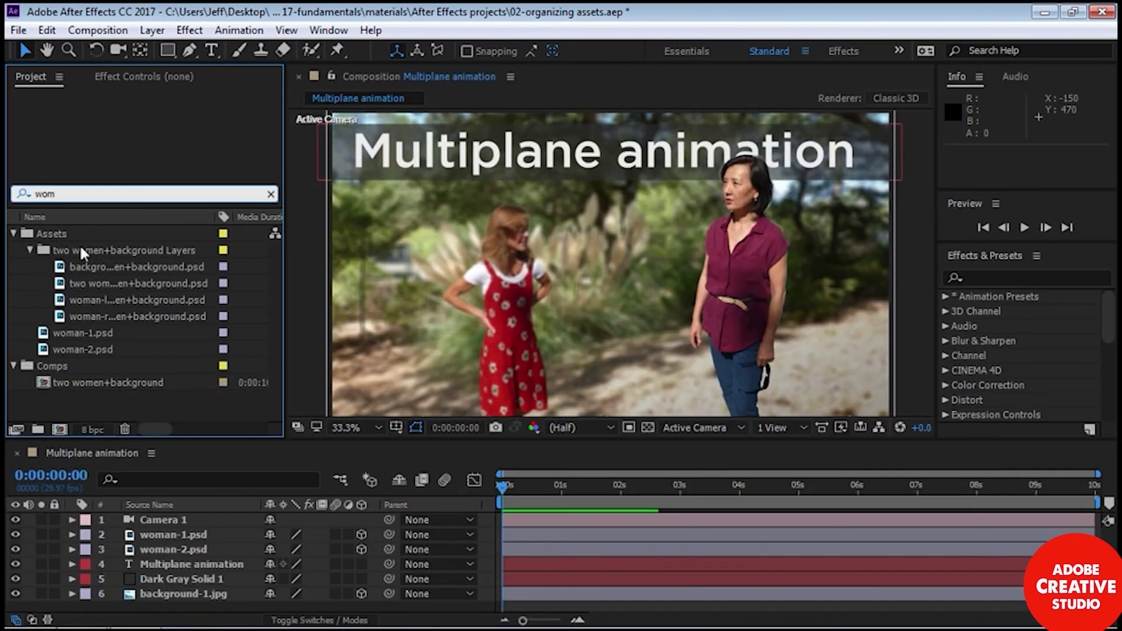
# - Clear the "wom" search so the project's full item list is shown
pyautogui.click(271, 194)
pyautogui.click(135, 339)
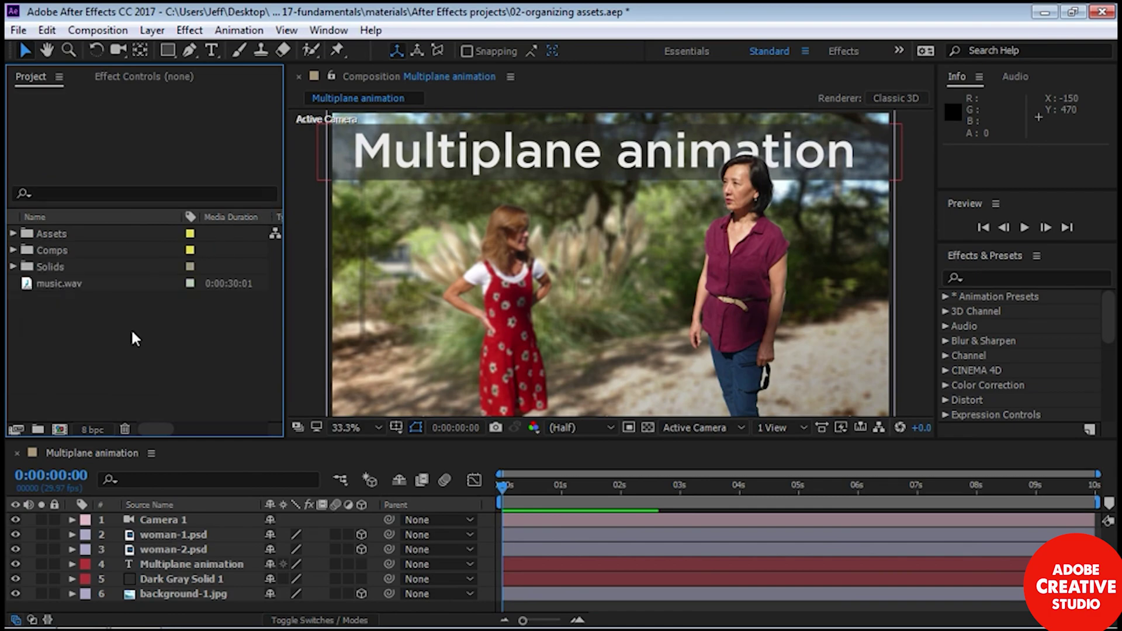